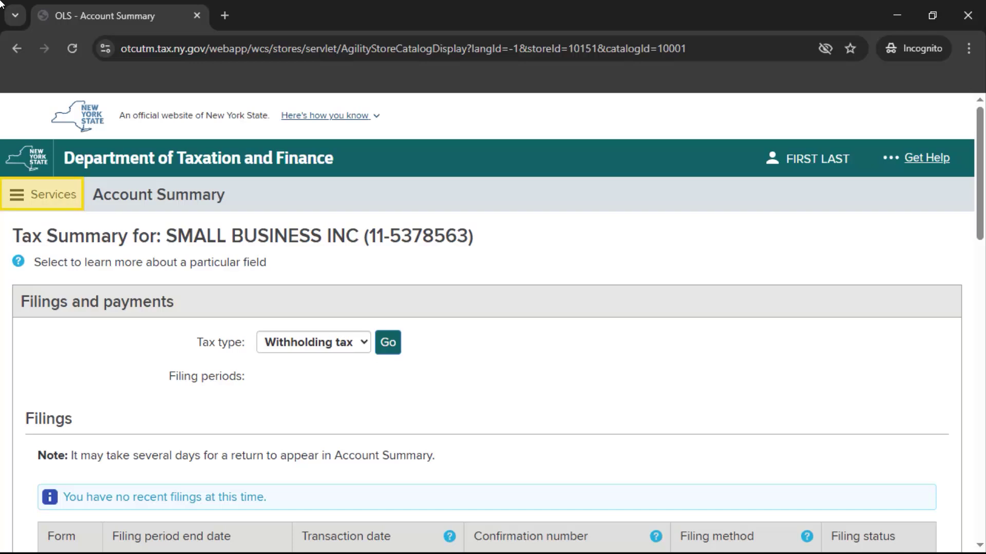
Launch NYS-45 web file from Services under Employment and withholding taxes.
click(15, 194)
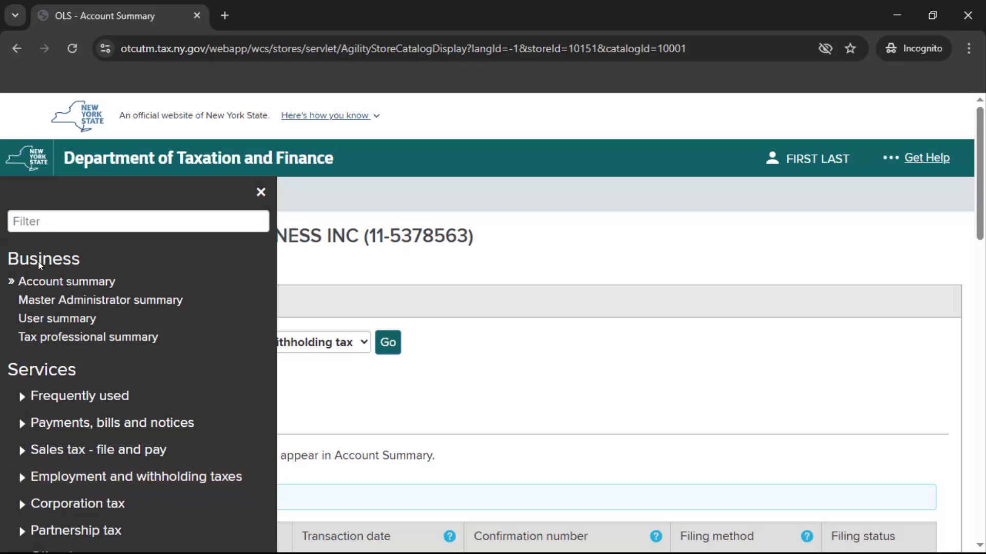
click(47, 478)
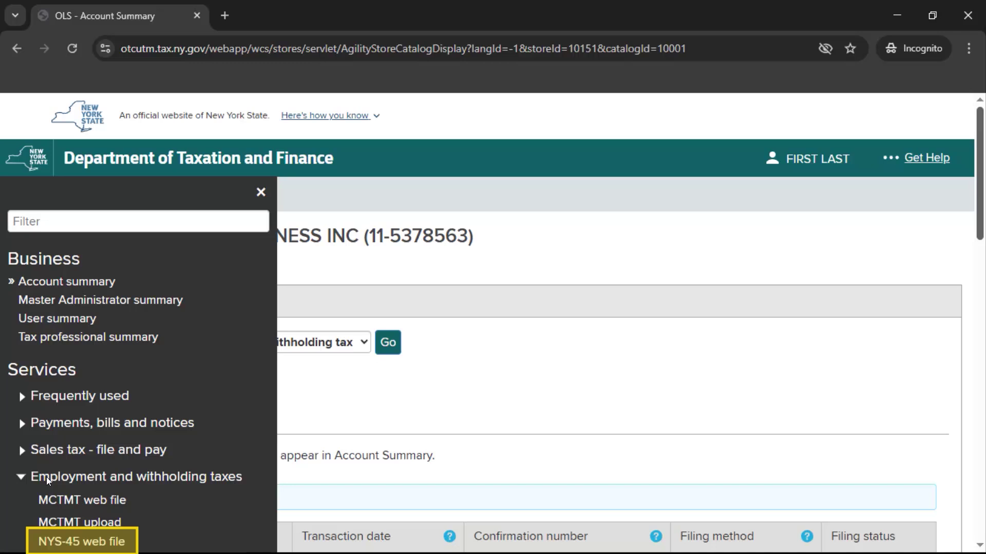
click(105, 543)
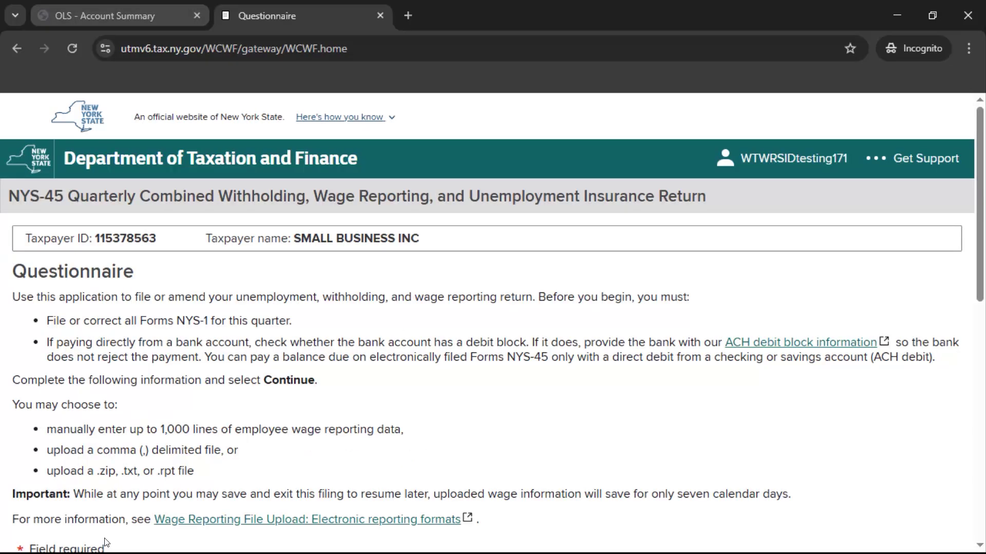
Set the filing period to quarter 01/01 - 03/31 of 2025.
drag(979, 179, 965, 252)
scroll(965, 252, down, 5)
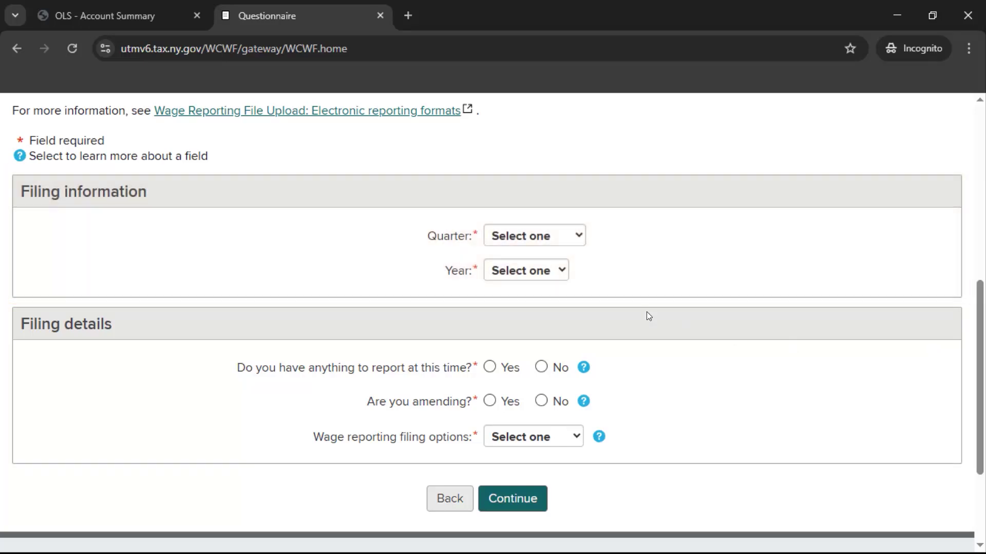
click(577, 235)
click(489, 277)
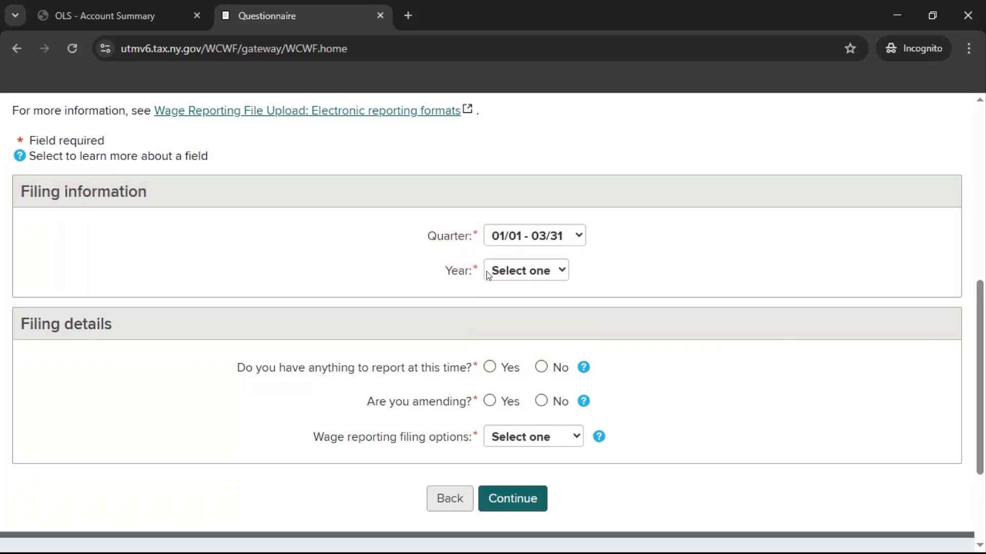
click(563, 271)
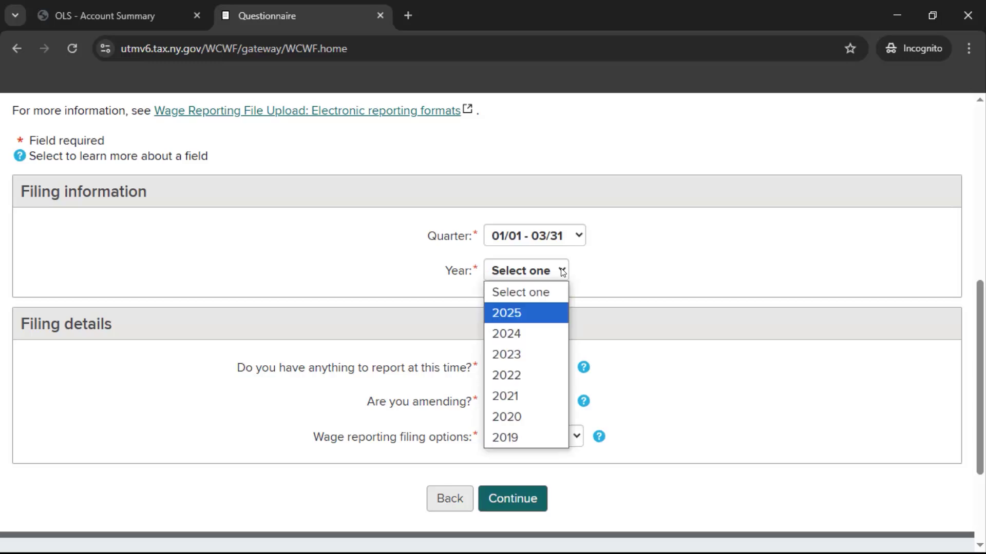
click(488, 307)
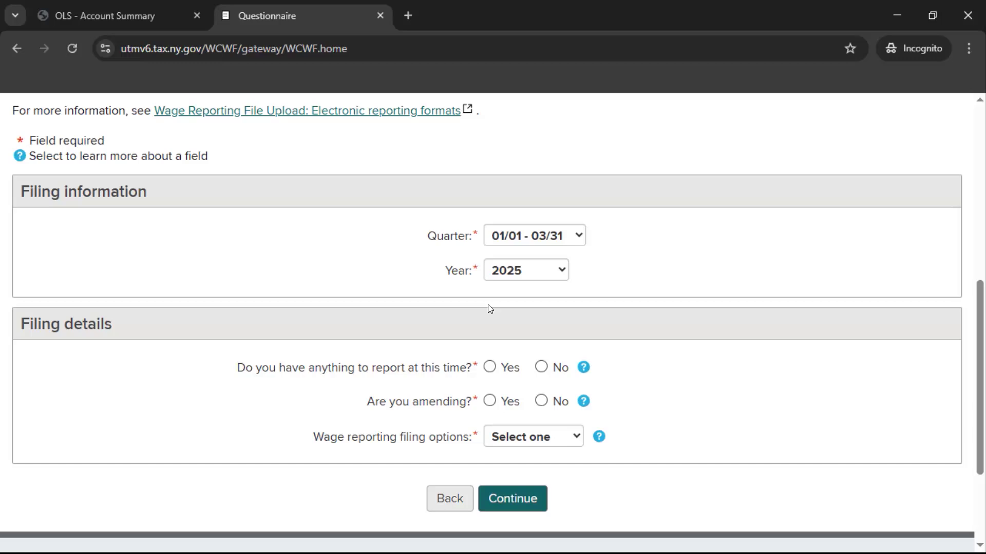
Answer Yes to reporting and No to amendment, choose Manual entry for 2 employee records, and continue.
click(489, 367)
click(542, 401)
click(576, 435)
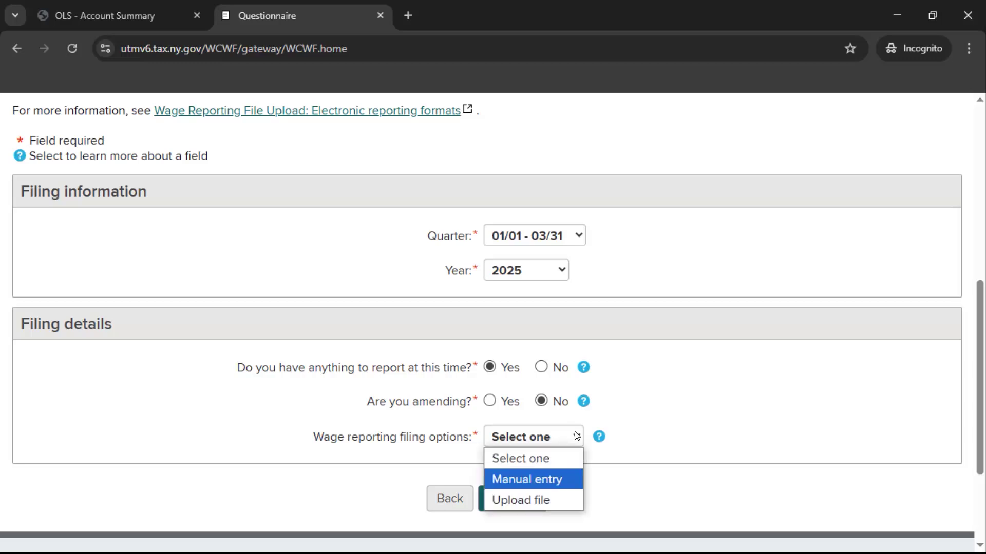
click(572, 477)
click(516, 480)
text(2)
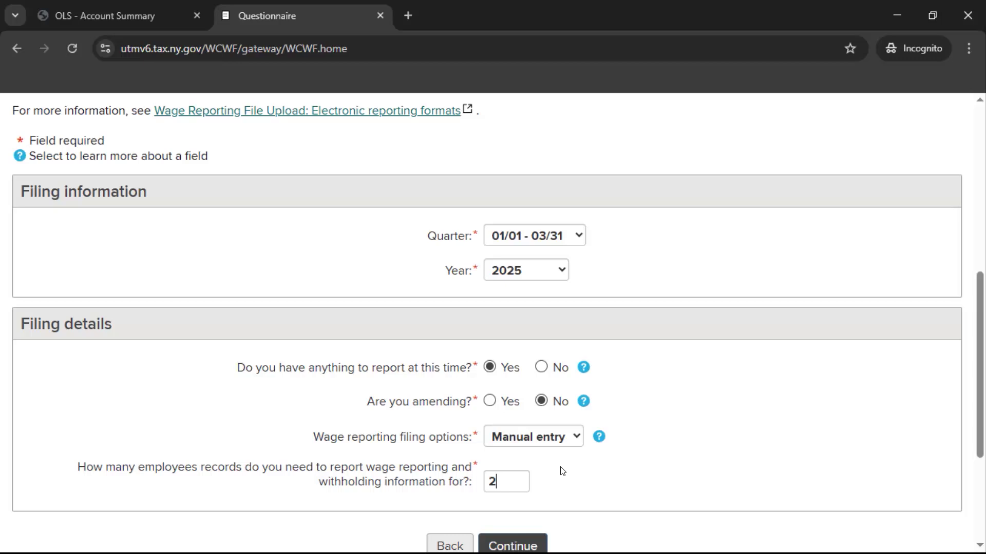
click(535, 545)
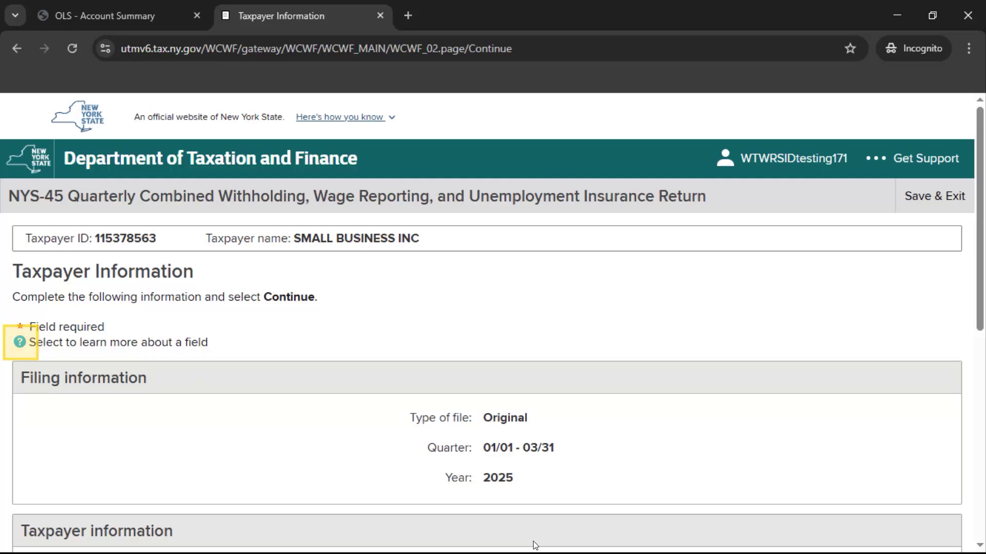
Answer No to seasonal employer, ceasing wages, business transfer and dependent health benefits, then continue.
drag(981, 258, 964, 412)
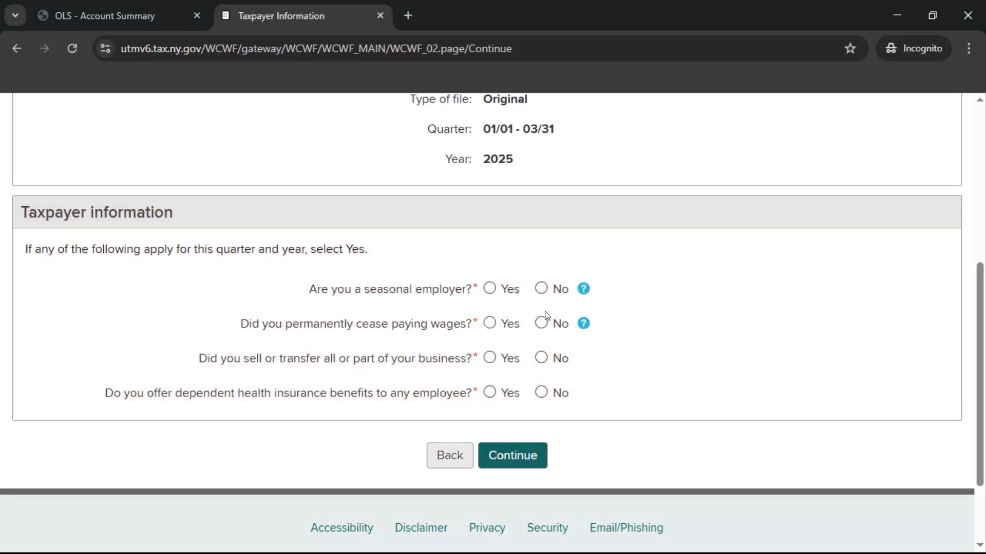
click(541, 289)
click(541, 323)
click(541, 357)
click(541, 393)
click(521, 445)
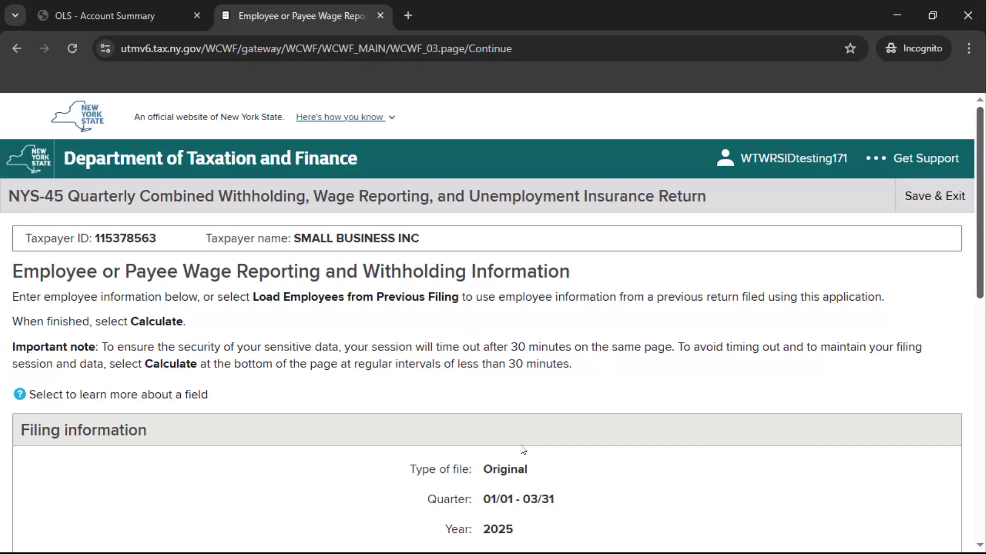
Enter the first employee's SSN, last name and 5000 total UI remuneration in row 1.
drag(980, 174, 962, 255)
scroll(955, 277, down, 5)
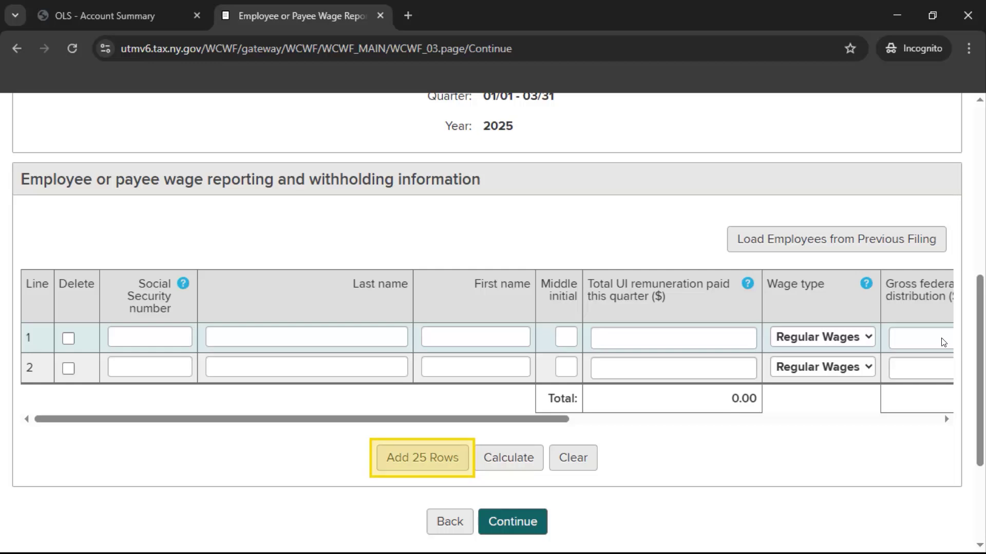
click(177, 337)
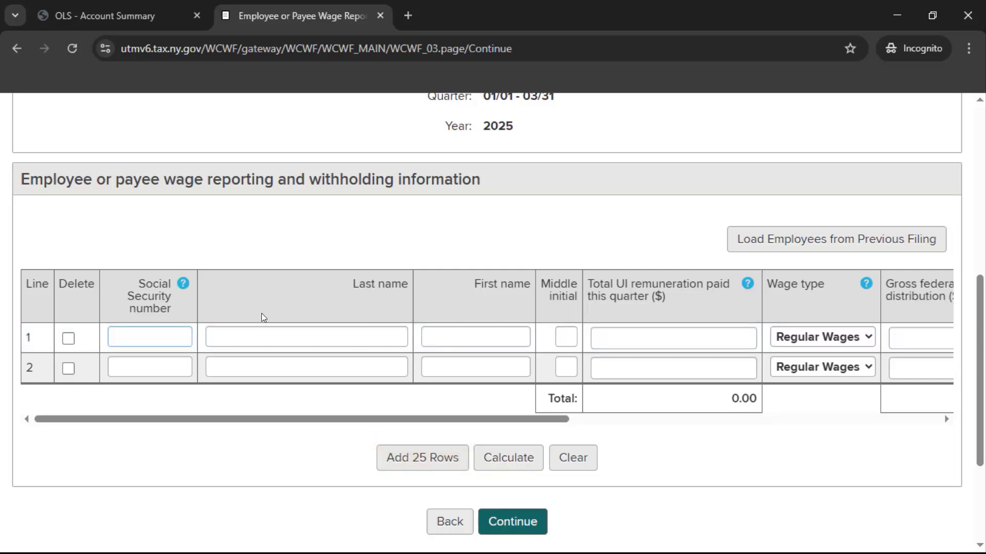
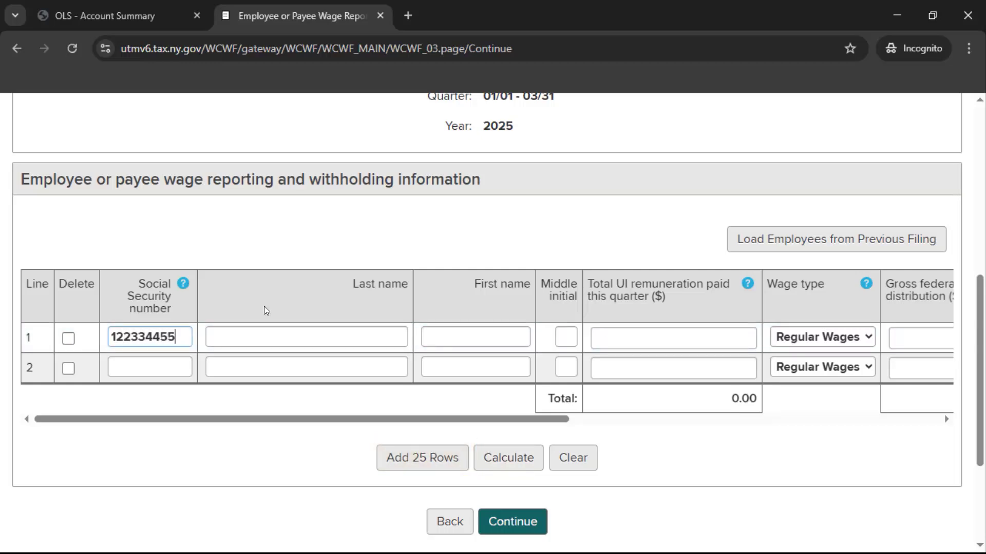
click(394, 337)
text(doe)
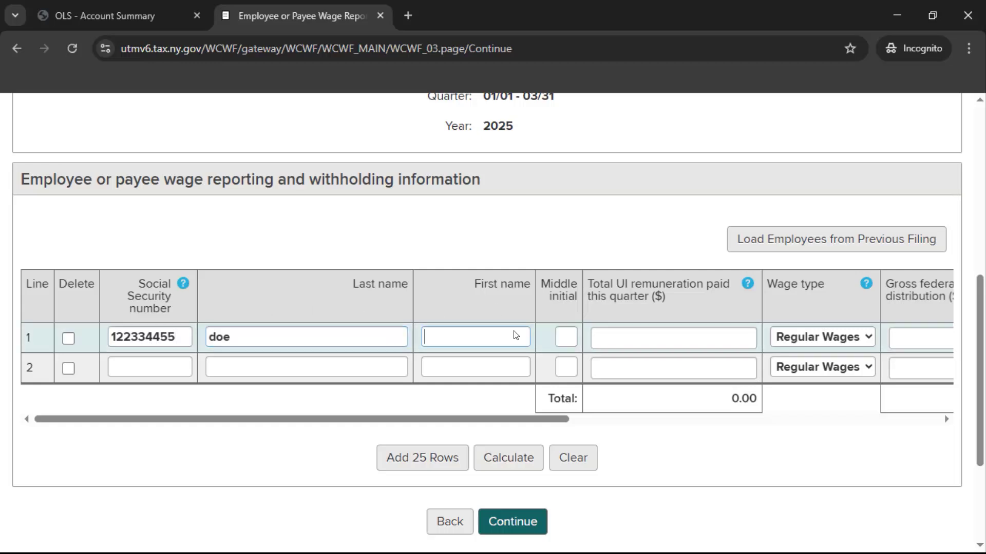
text(jane)
click(743, 334)
text(5000)
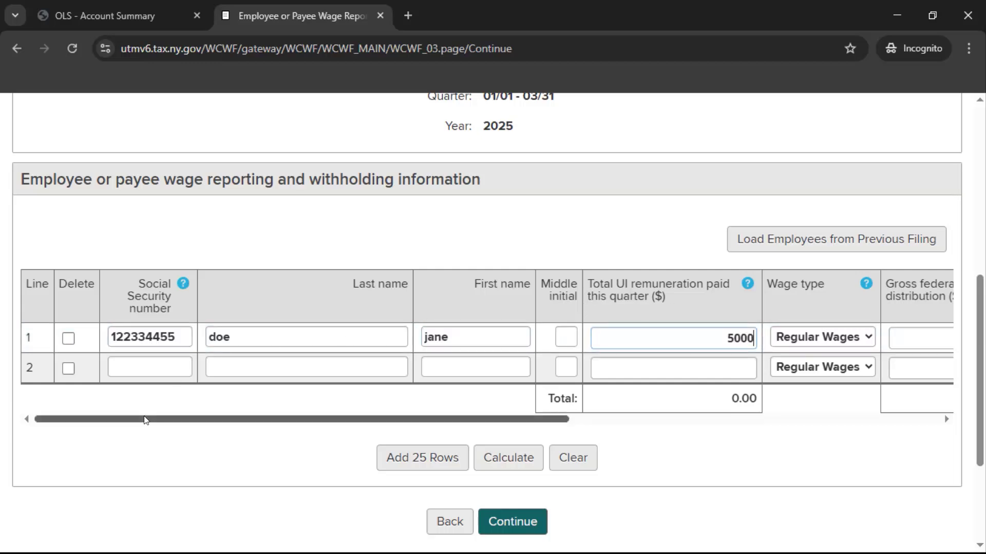
Give row 1 Regular Wages of 25000, with 1000 state, 200 NYC and 0 Yonkers withheld.
drag(147, 421, 984, 438)
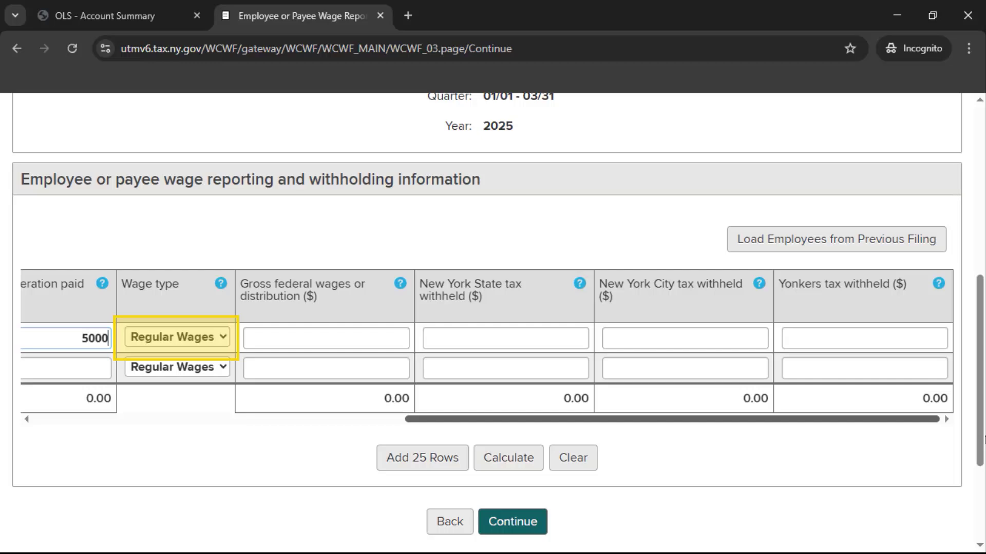
click(224, 339)
click(220, 356)
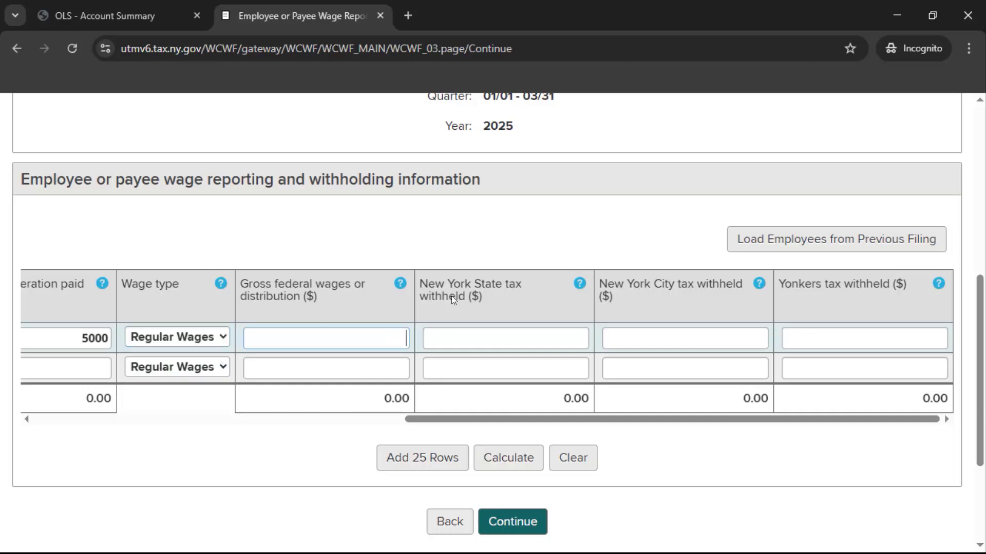
text(25000)
click(574, 337)
text(1000)
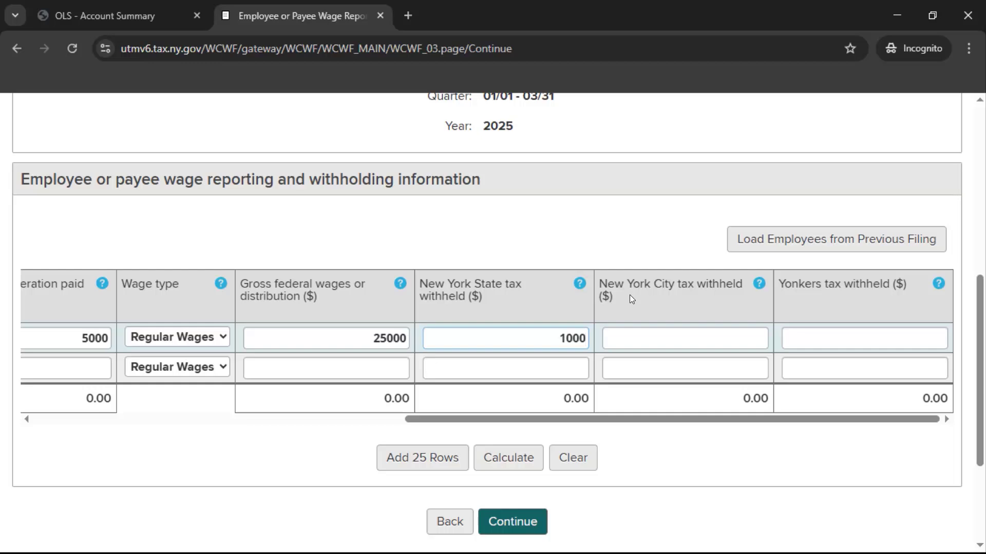
click(752, 337)
text(200)
click(932, 337)
text(0)
drag(882, 422, 334, 378)
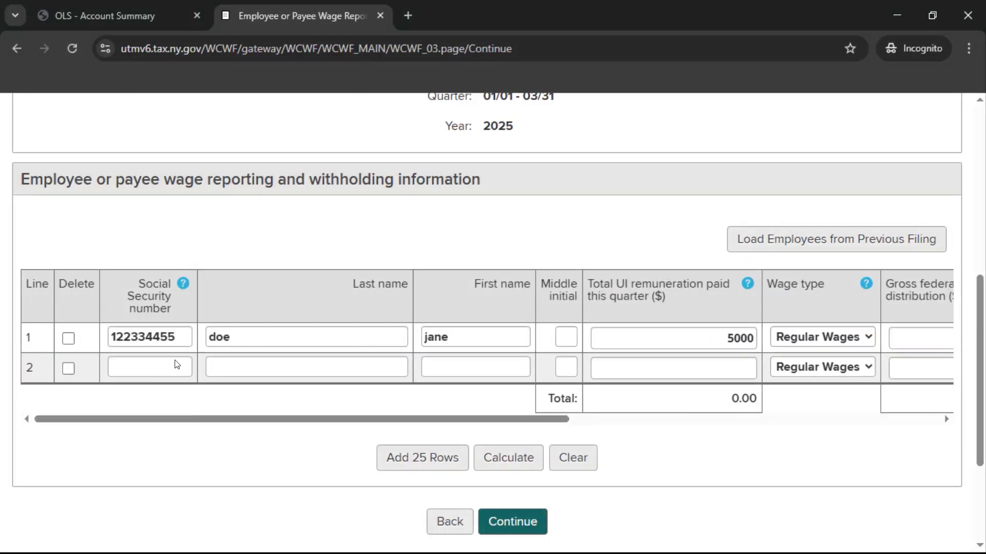
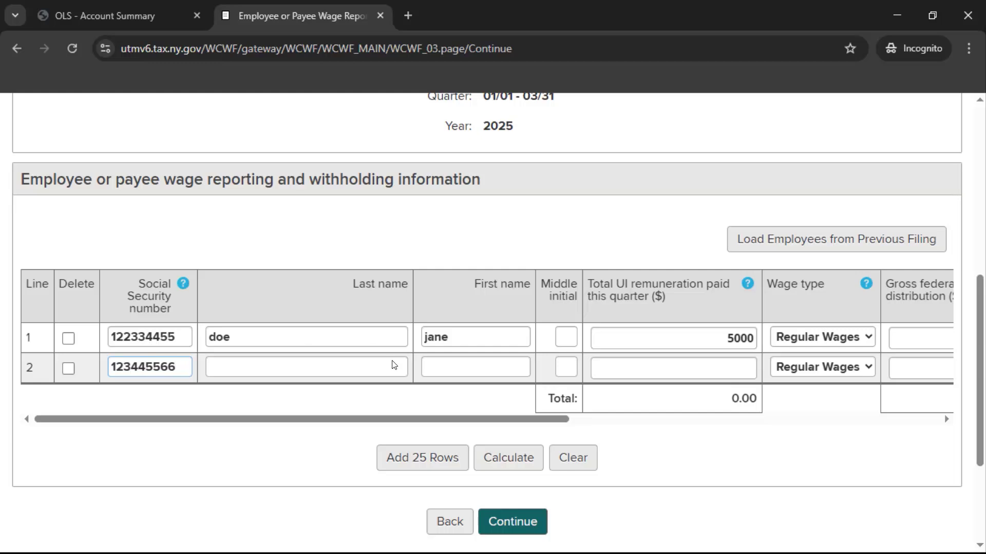
Enter the second employee's SSN, last and first name, and 5000 total UI remuneration.
click(517, 365)
text(chris)
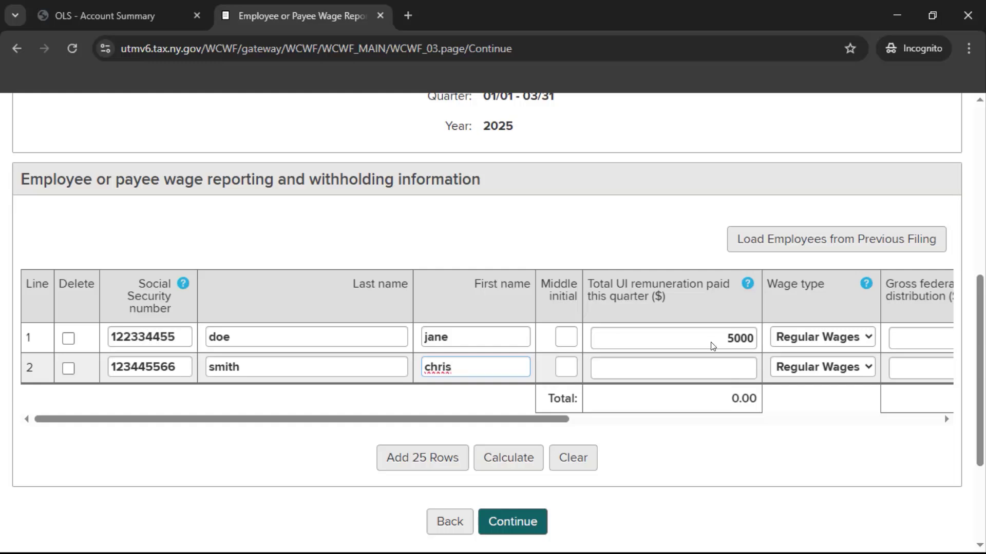
click(744, 367)
text(5000)
Give row 2 wages of 20000, 3000 state, 150 NYC, 0 Yonkers, and calculate totals.
drag(544, 422, 983, 497)
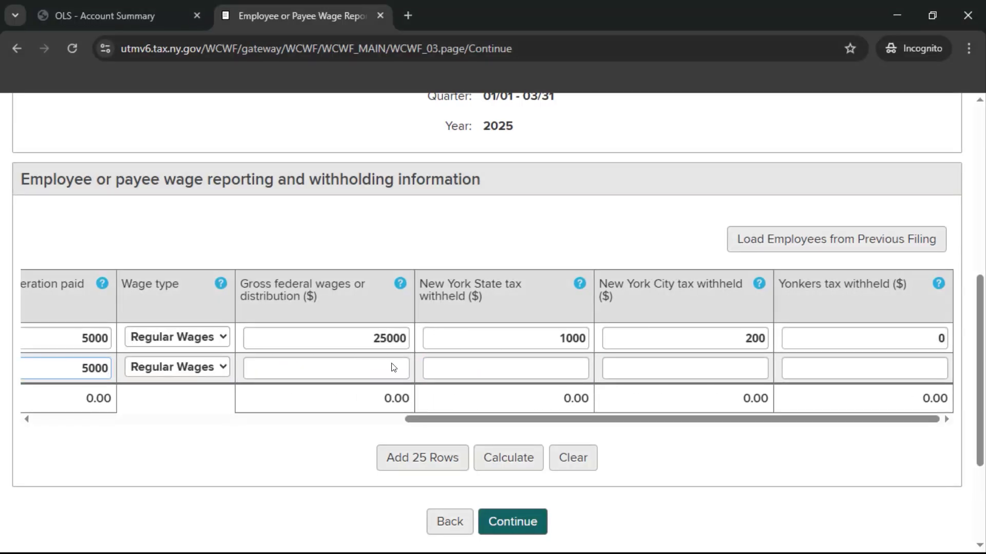
text(20000)
text(3000)
text(150)
text(0)
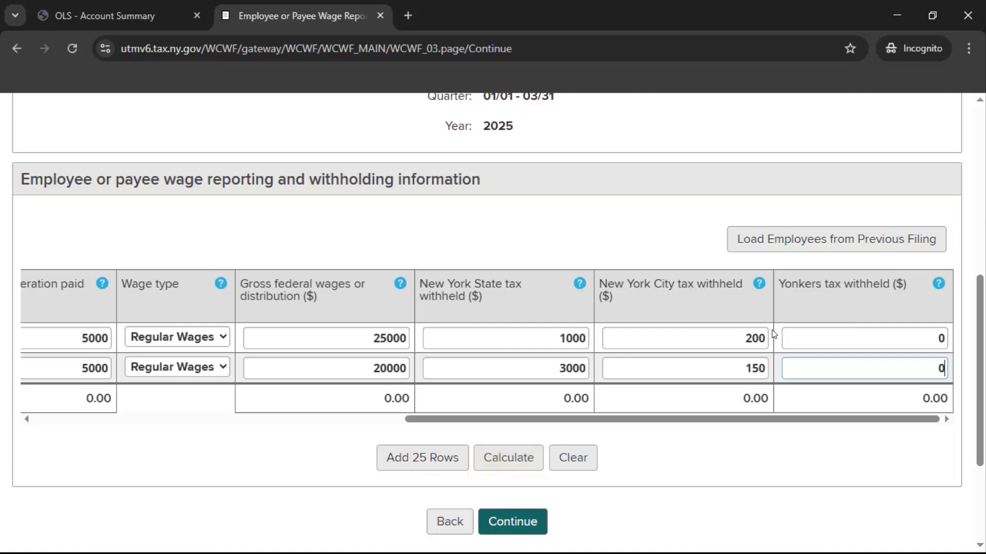
click(494, 460)
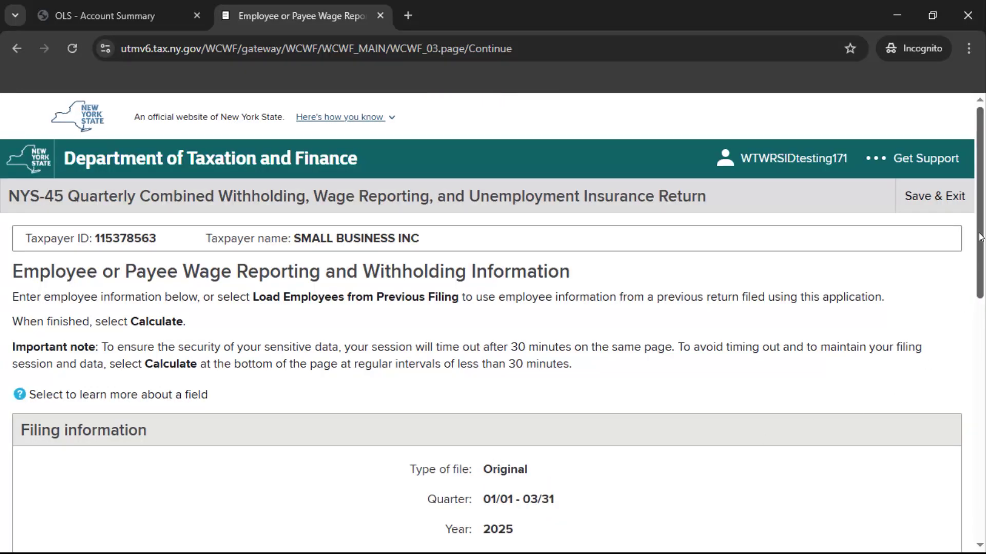
Confirm the 10,000.00 wage total and move on to the UI Information page.
drag(981, 275, 981, 521)
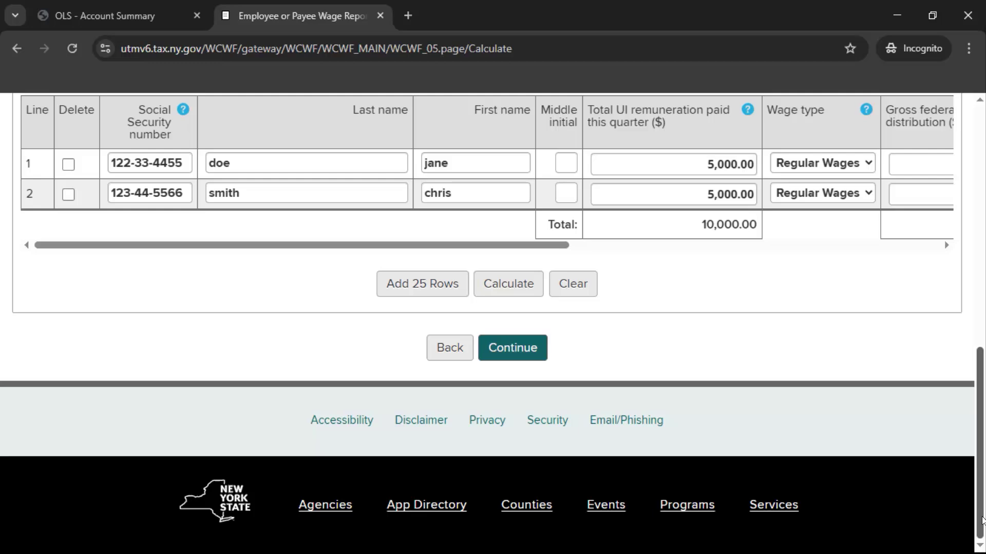
click(500, 348)
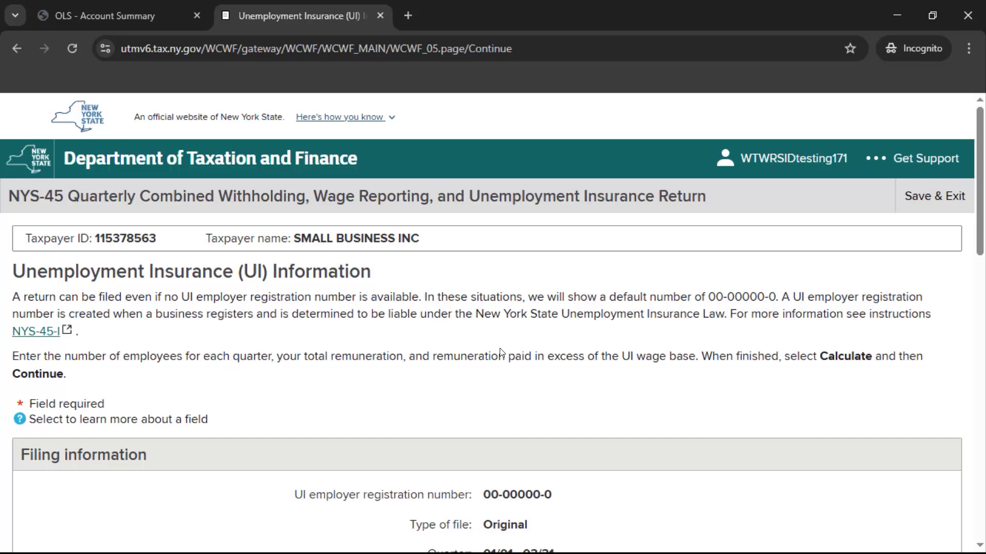
Enter 2 employees for the first, second and third months.
drag(981, 222, 980, 380)
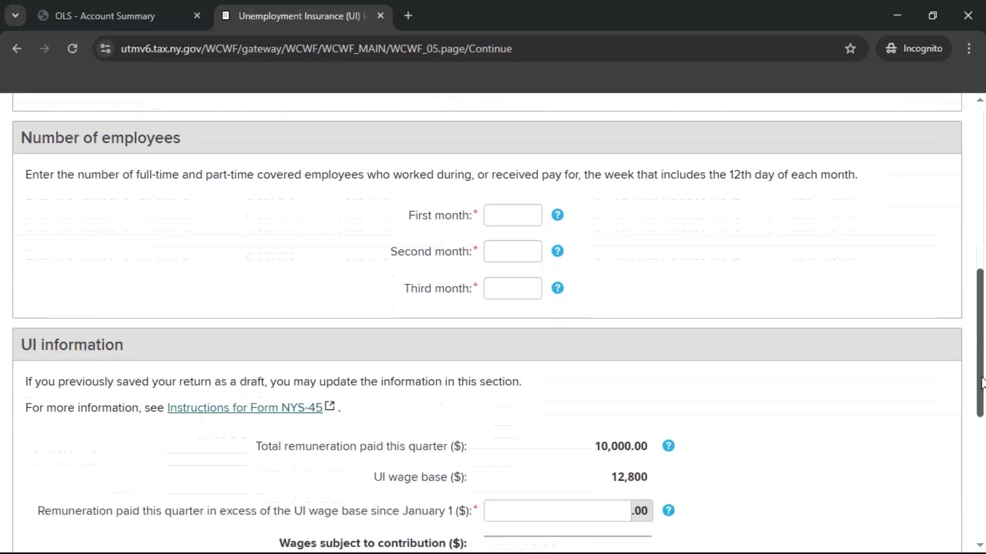
click(528, 213)
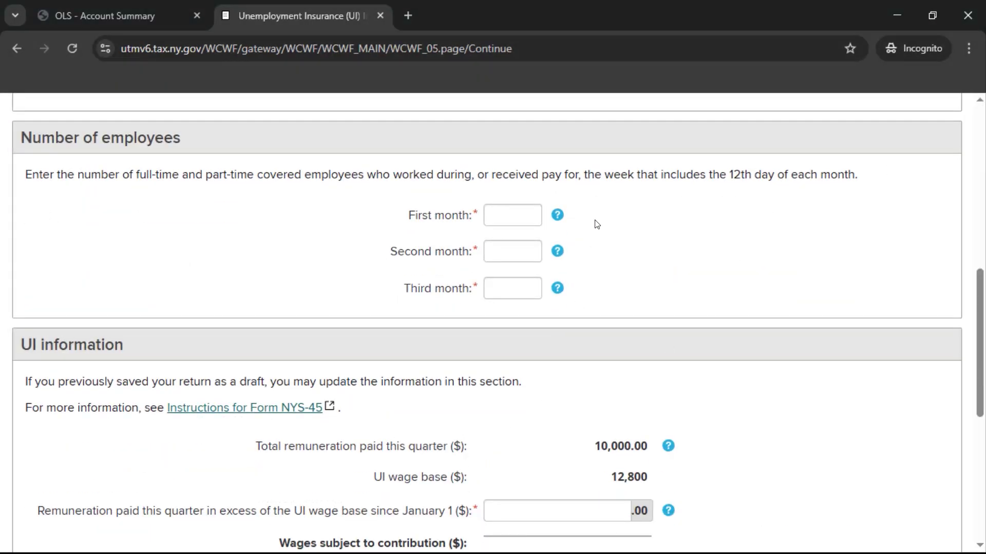
text(2)
click(528, 250)
text(2)
click(529, 288)
text(2)
Enter 500 as remuneration above the UI wage base and calculate UI due.
drag(980, 278, 980, 354)
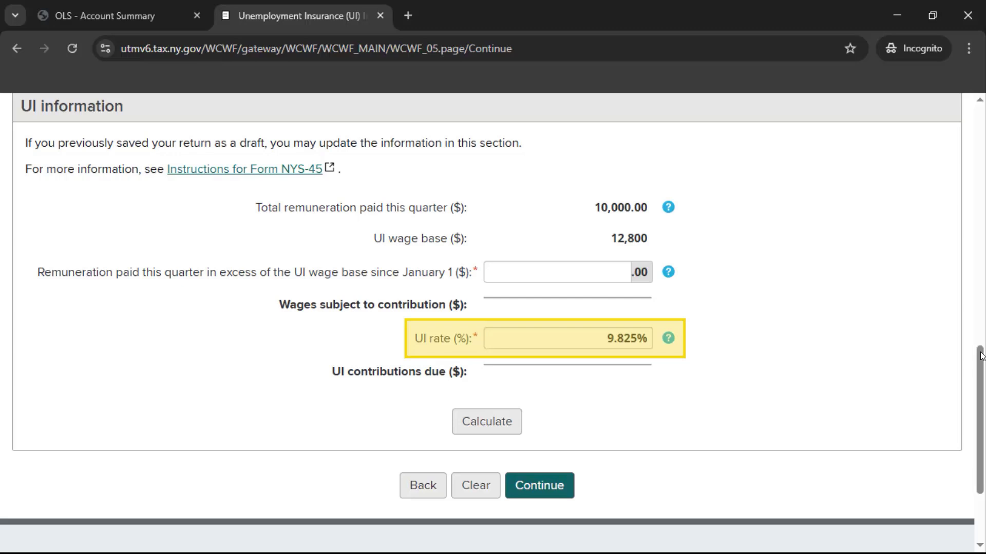
click(616, 271)
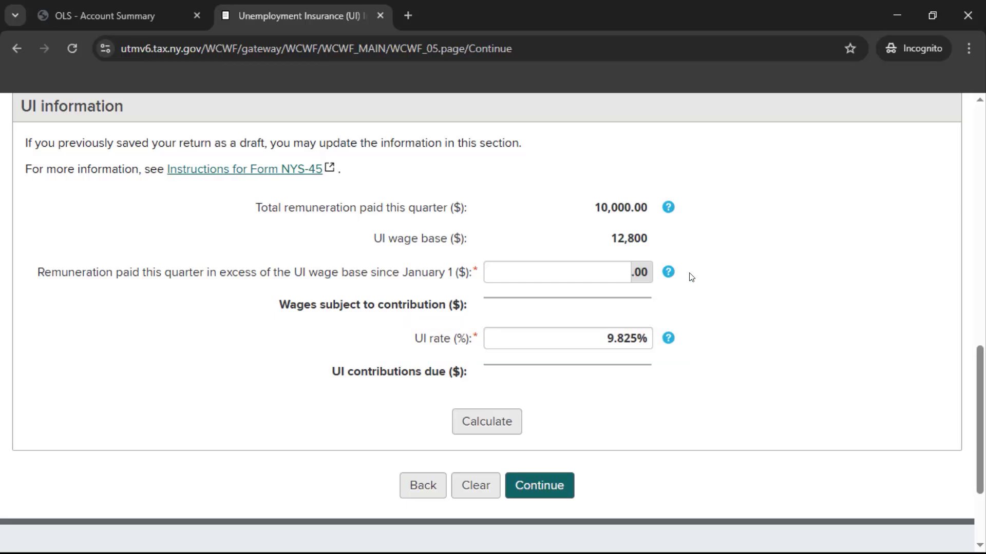
text(500)
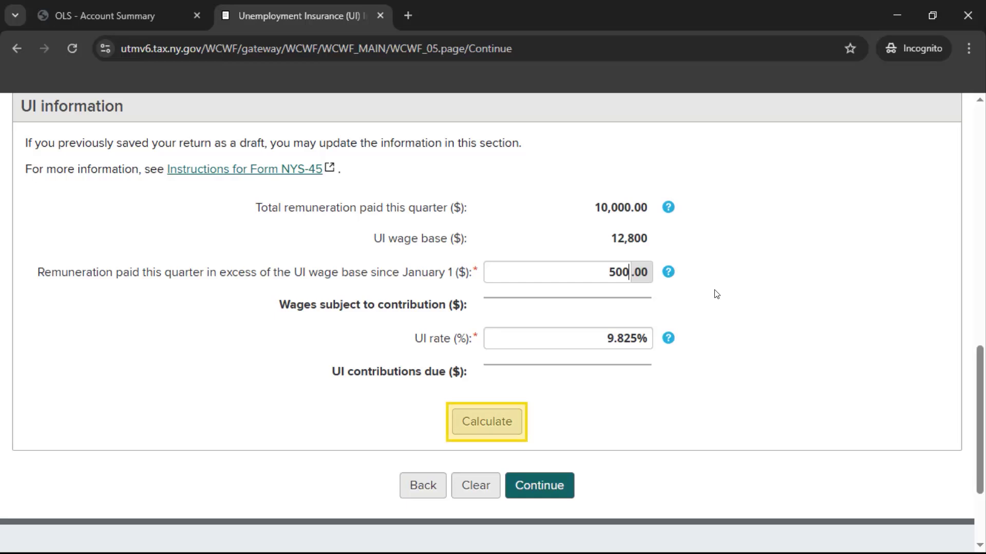
click(474, 419)
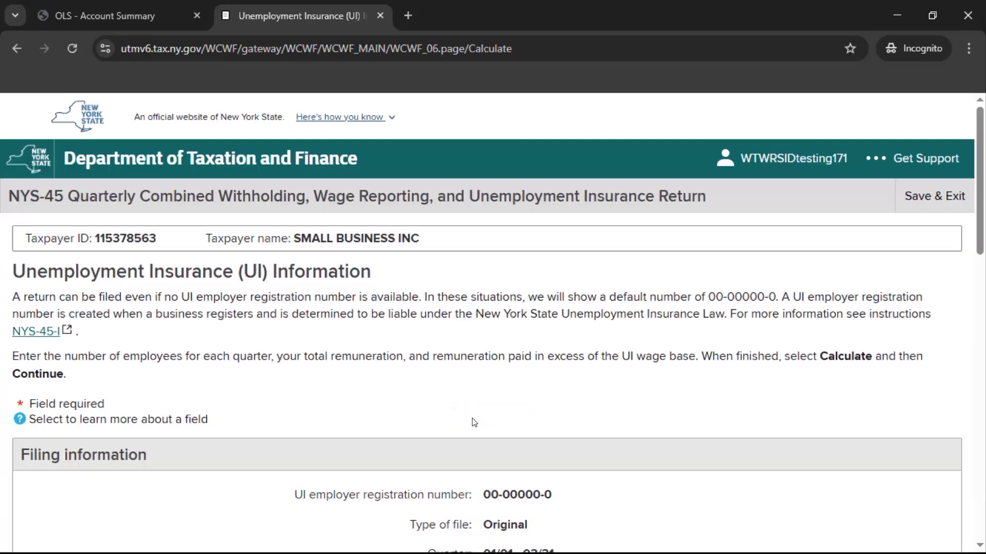
Review the 933.37 UI contributions due and go on to UI Tax Due Details.
drag(982, 235, 984, 464)
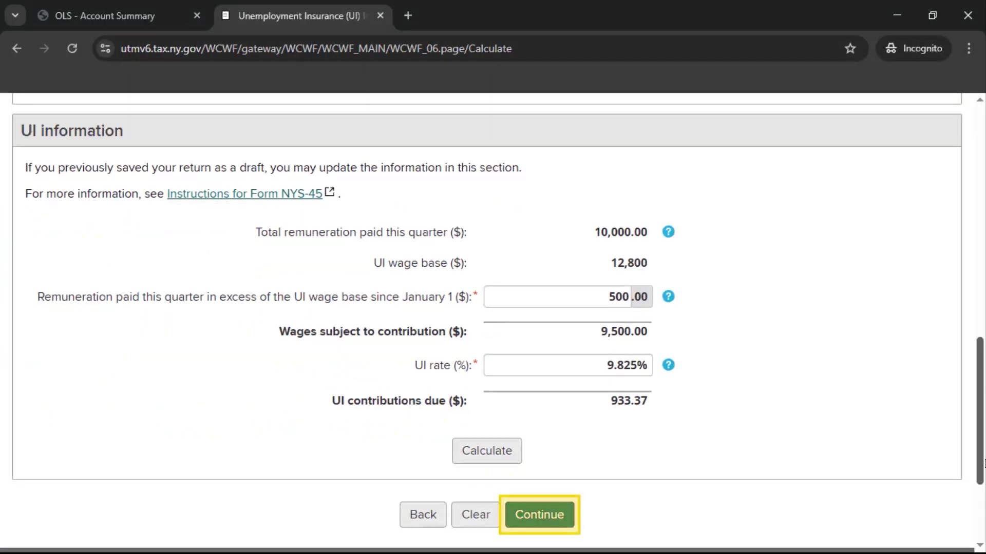
click(545, 513)
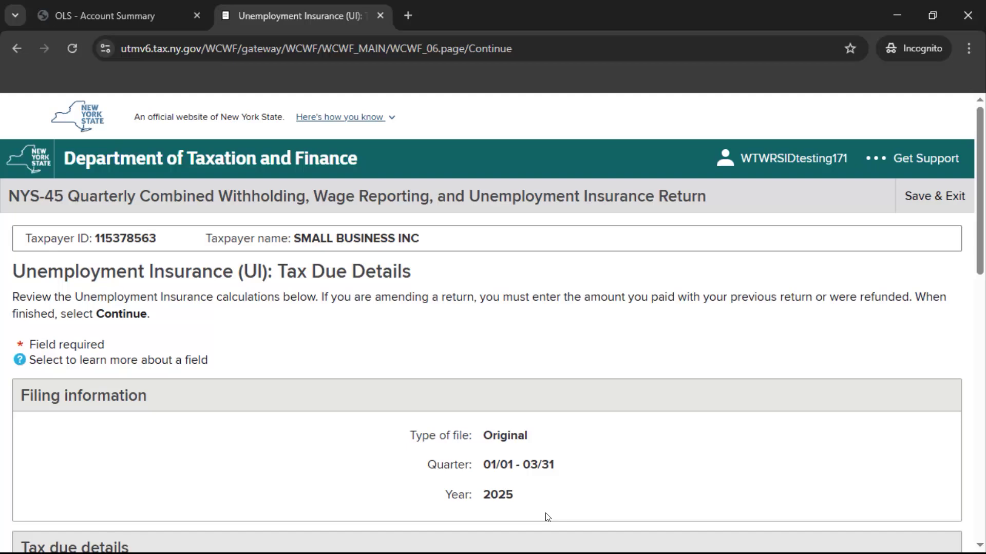
drag(981, 236, 983, 379)
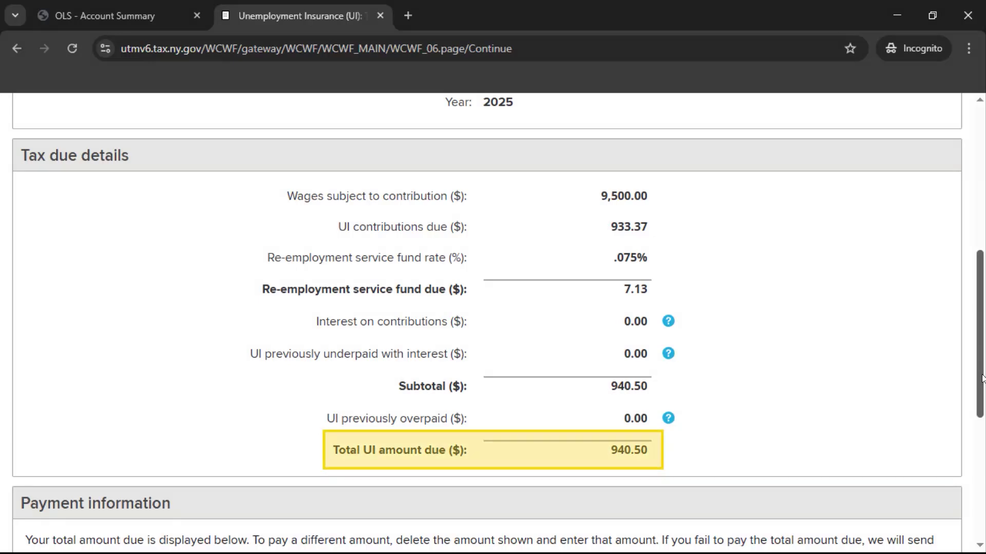
drag(982, 379, 982, 462)
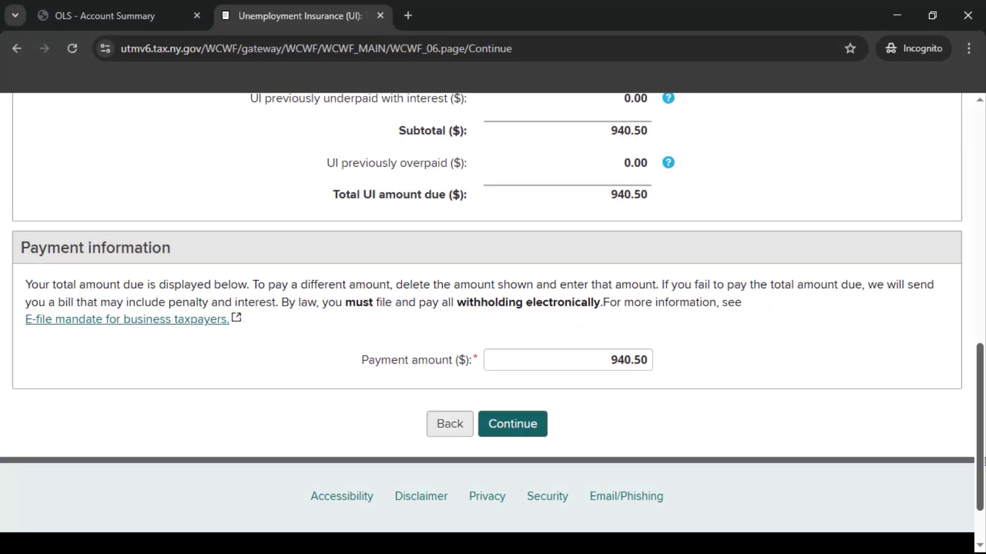
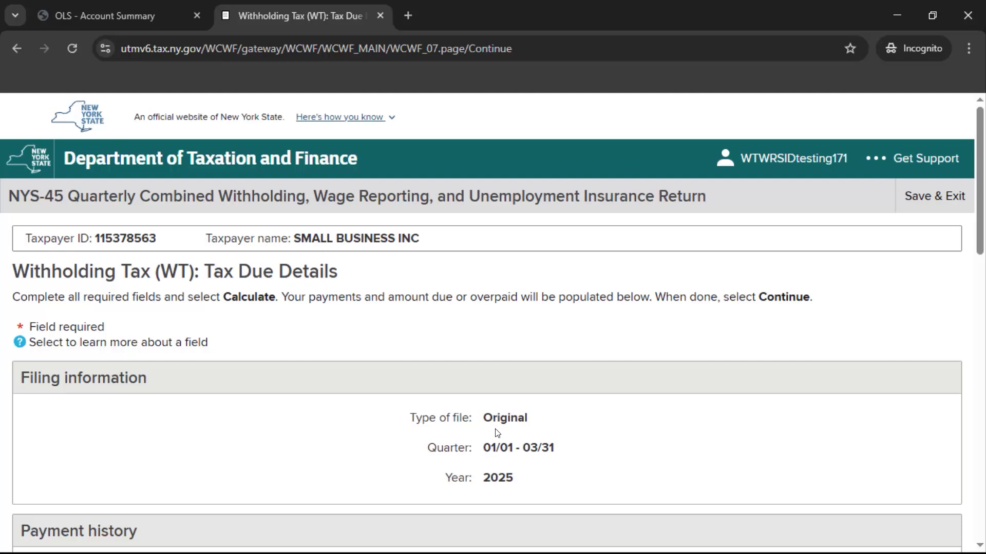
drag(982, 246, 984, 325)
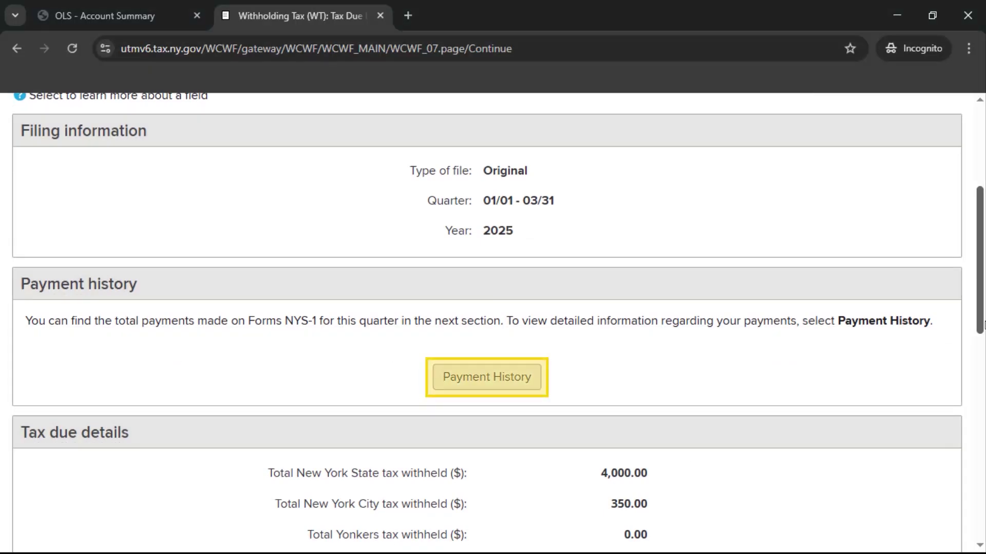
click(485, 376)
drag(980, 281, 984, 352)
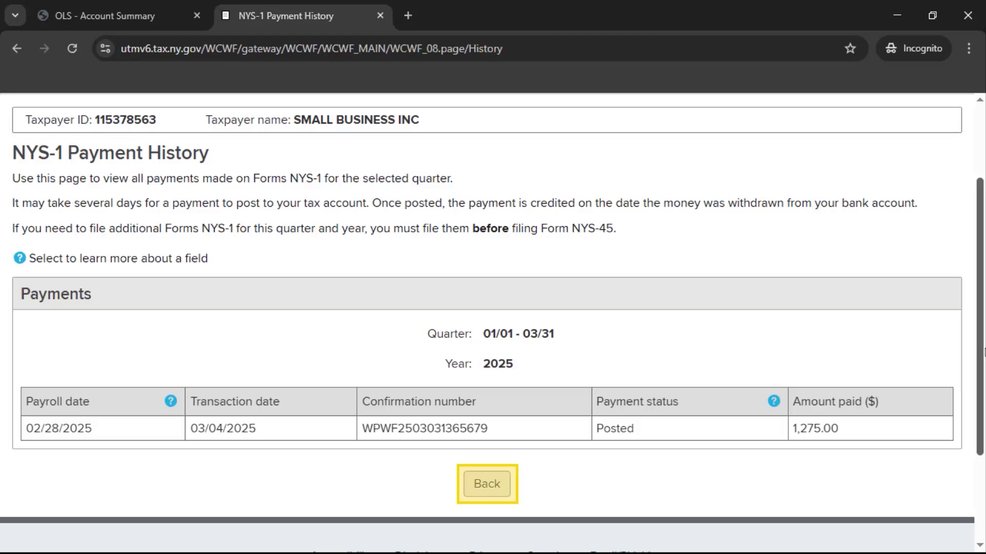
click(487, 483)
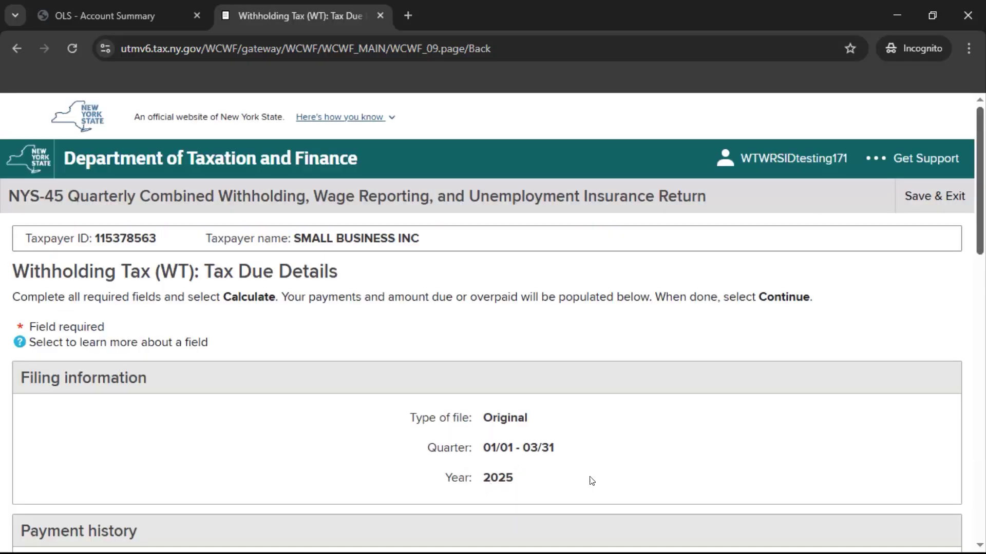
drag(979, 210, 982, 383)
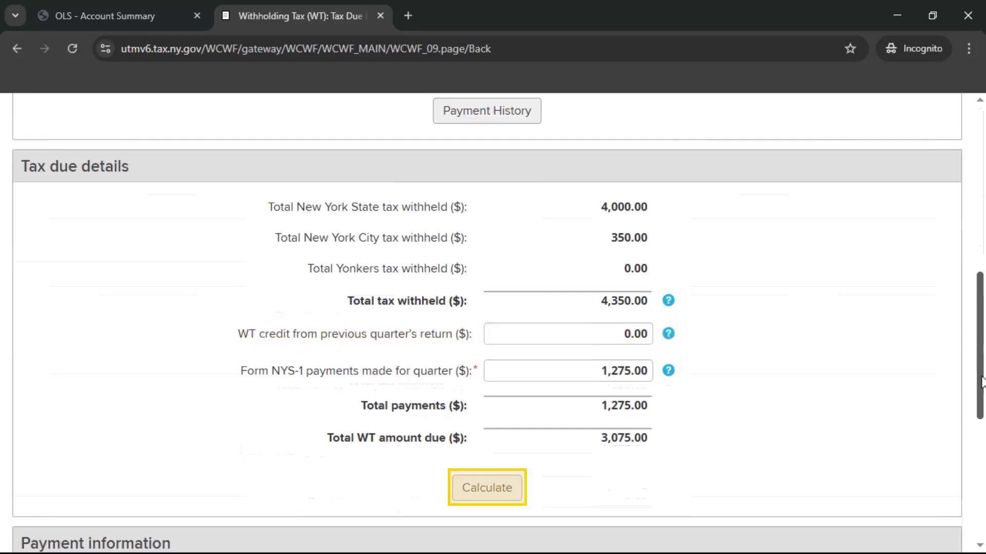
Accept the 3,075.00 withholding payment amount and continue to bank account payment.
drag(981, 383, 982, 469)
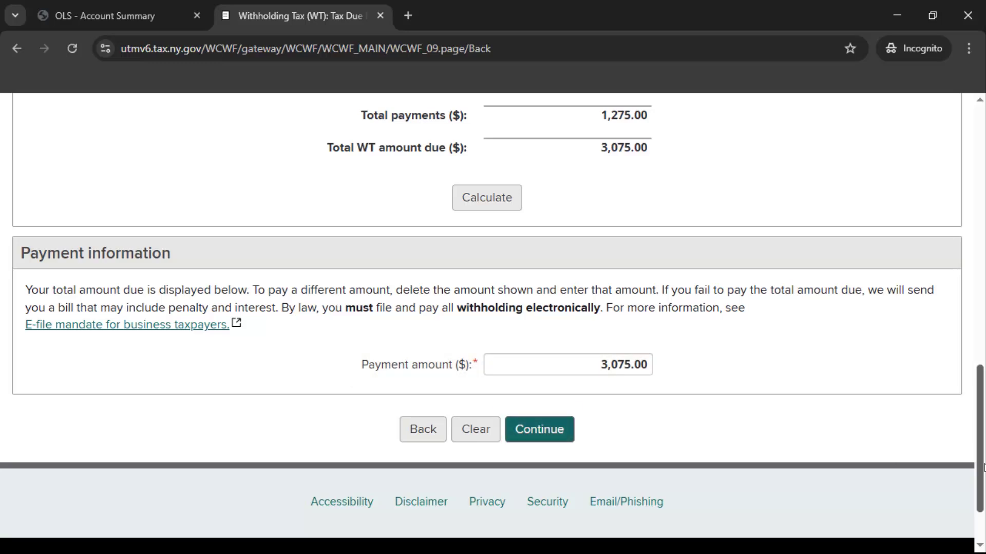
click(538, 426)
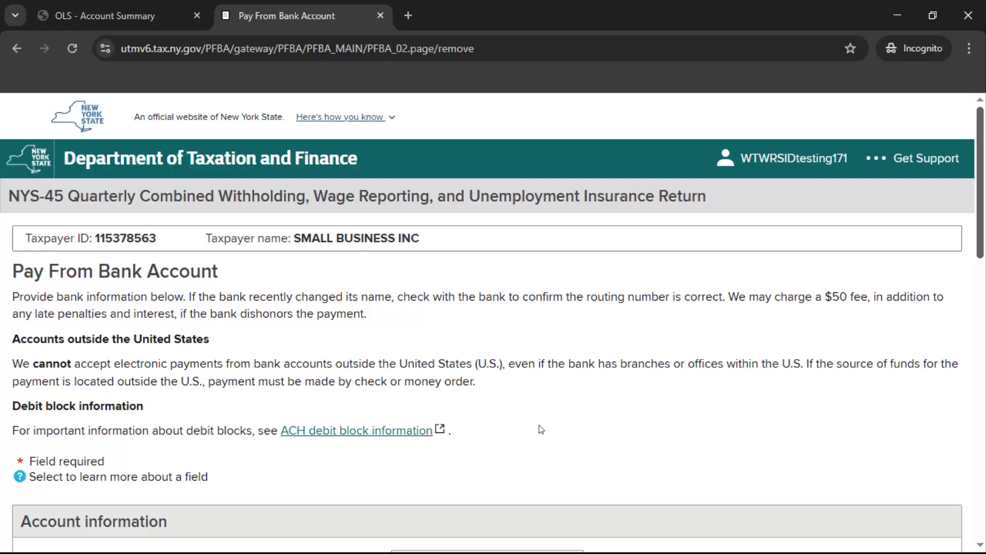
Enter the Capital One routing number and the bank account number, confirming it.
drag(982, 168, 981, 277)
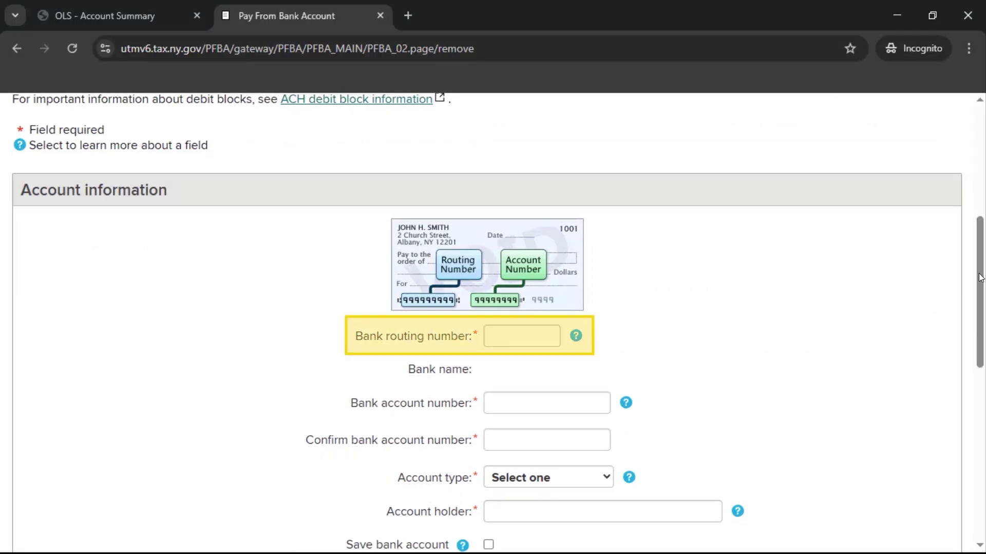
text(021407912)
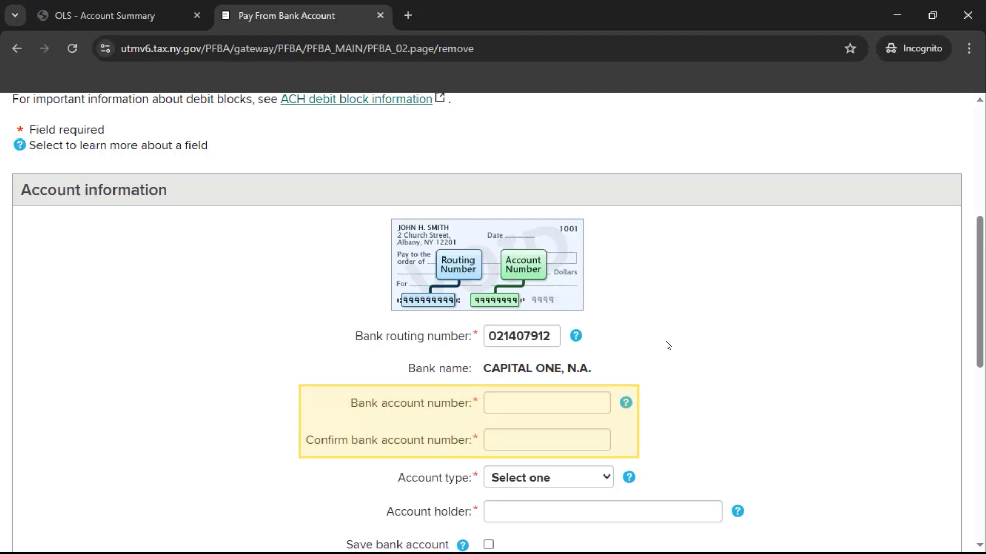
click(595, 403)
text(123456)
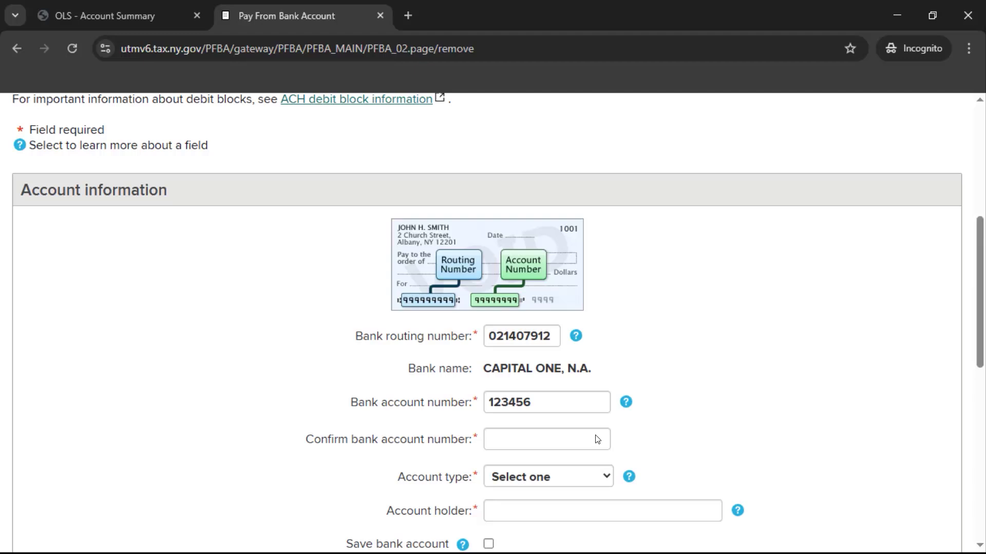
click(597, 440)
text(123456)
Set the account type to Business checking and enter the account holder's name.
scroll(973, 372, down, 3)
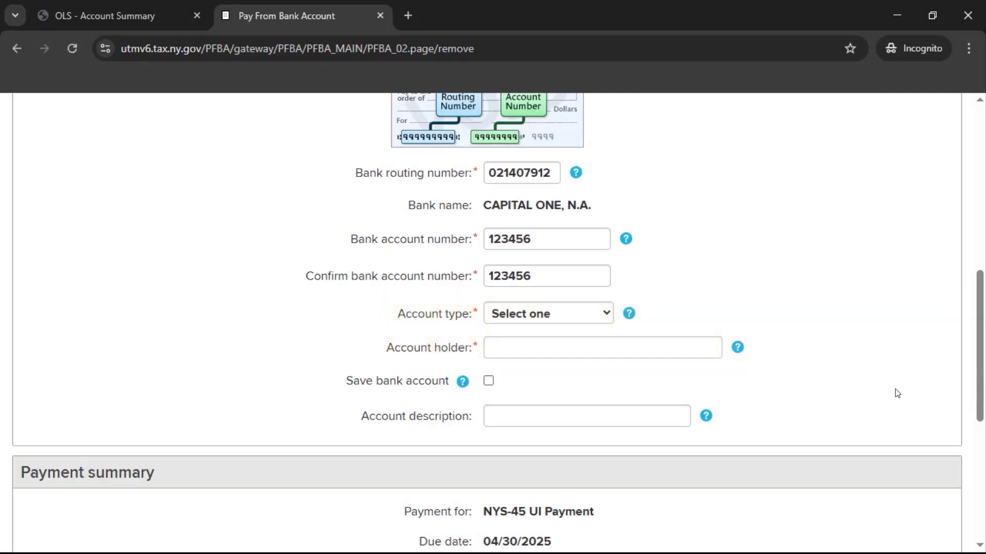
click(608, 311)
click(599, 354)
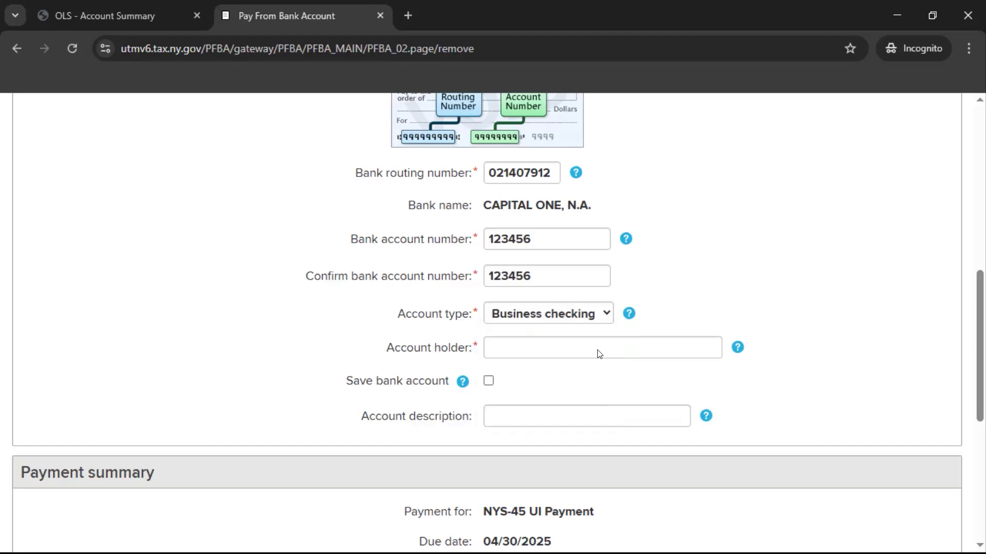
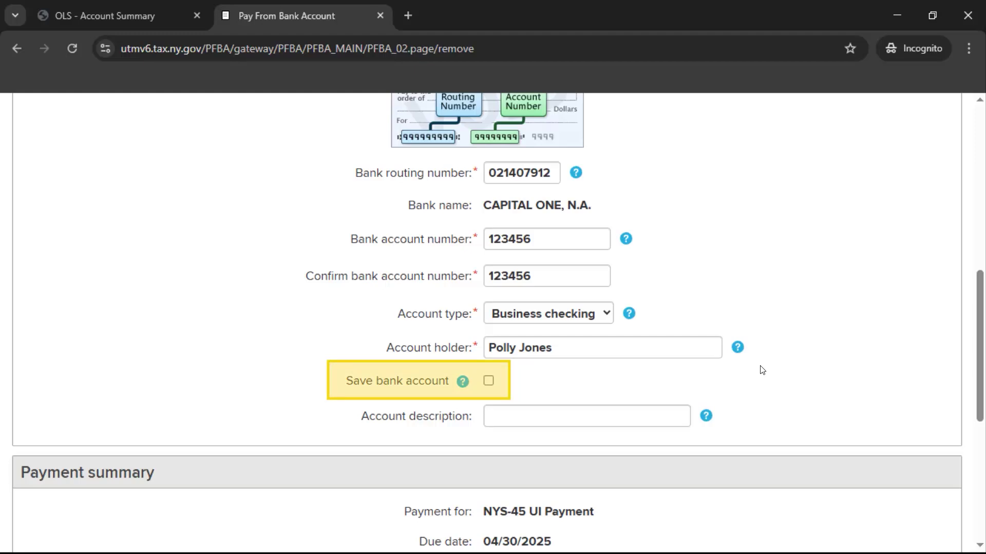
Save the bank account for future use and continue the 940.50 UI payment dated 03/10/2025.
click(488, 381)
drag(981, 332, 984, 446)
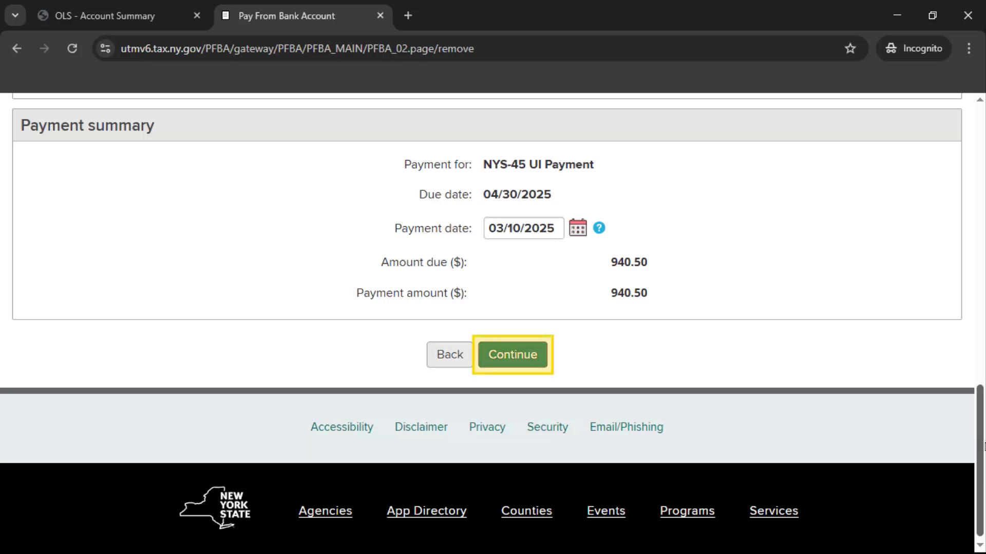
click(509, 353)
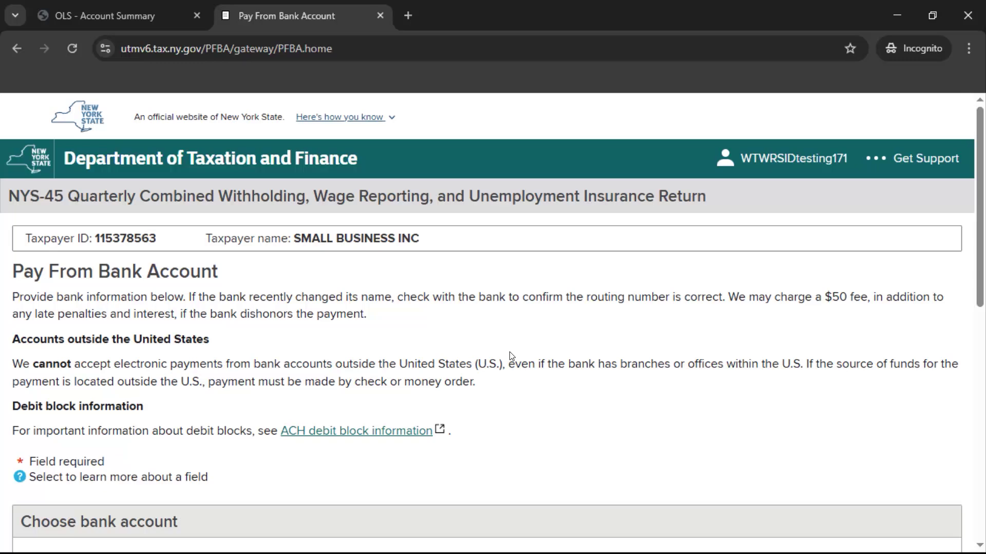
Pay the 3,075.00 withholding amount from the saved Capital One account and continue to review.
drag(981, 284, 983, 353)
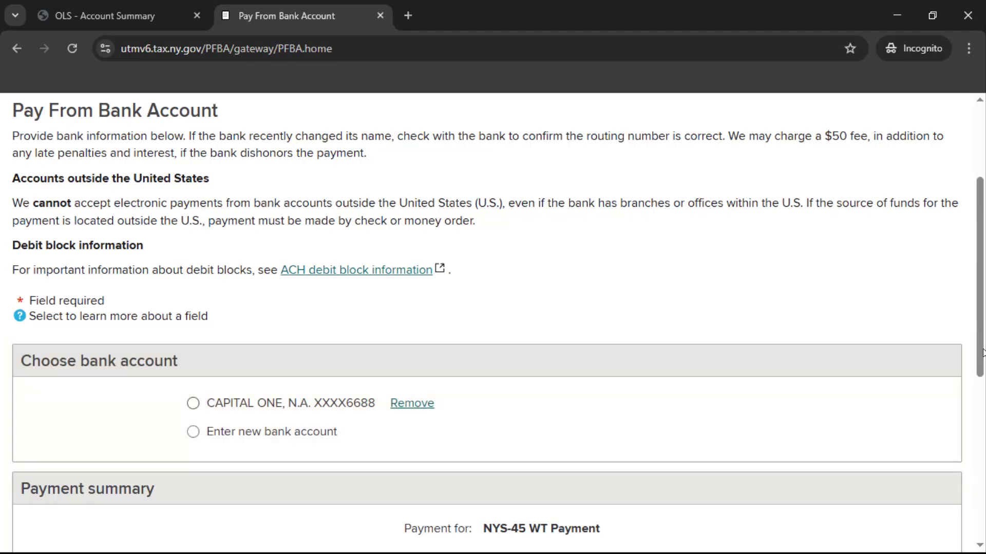
click(193, 403)
drag(980, 275, 968, 407)
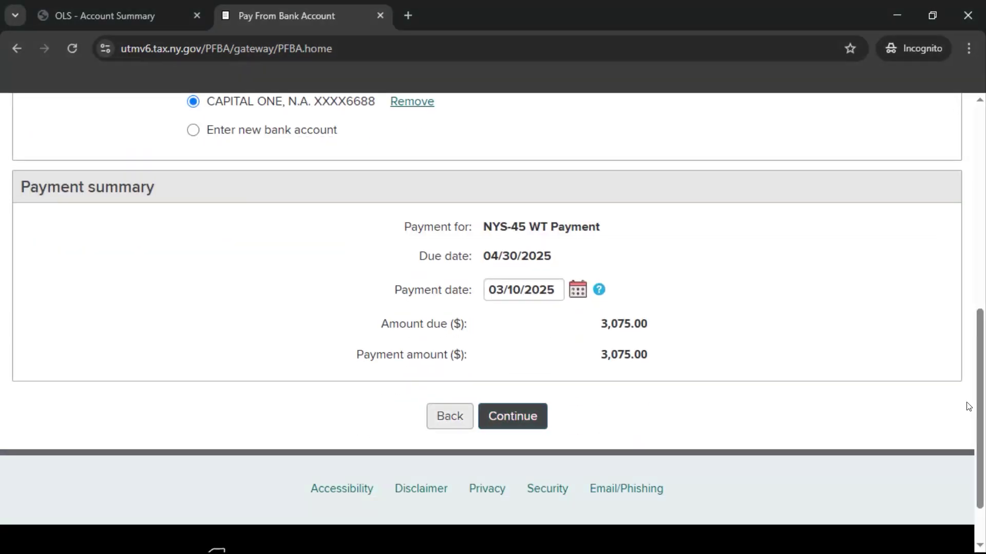
click(511, 413)
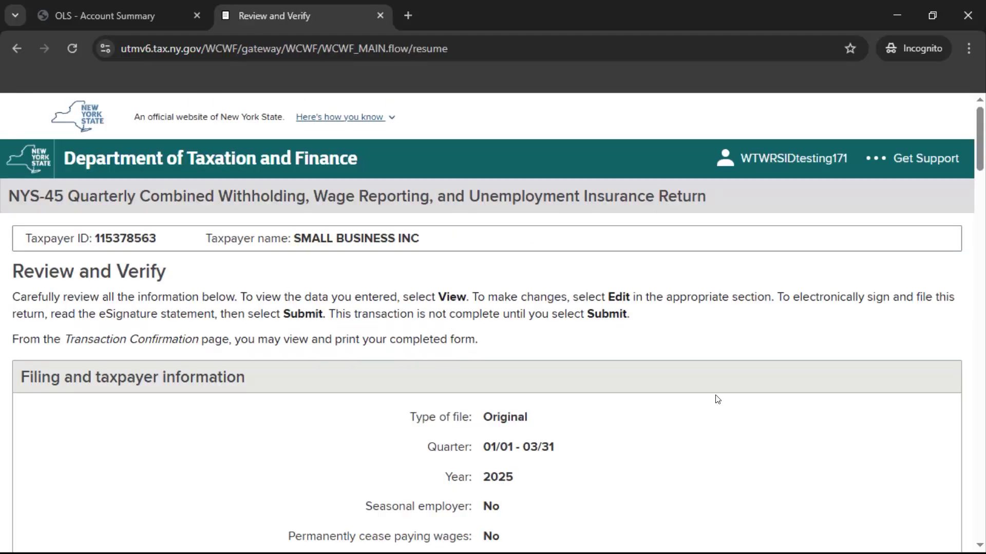
Review the NYS-45 return through the eSignature section, submit it, and view the confirmation.
scroll(981, 147, down, 1)
drag(981, 146, 982, 200)
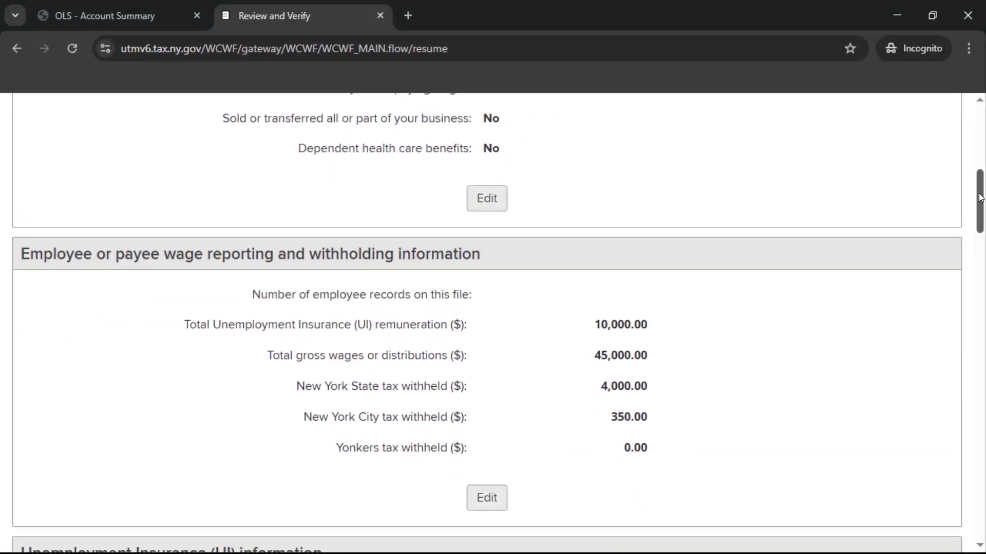
drag(981, 198, 982, 494)
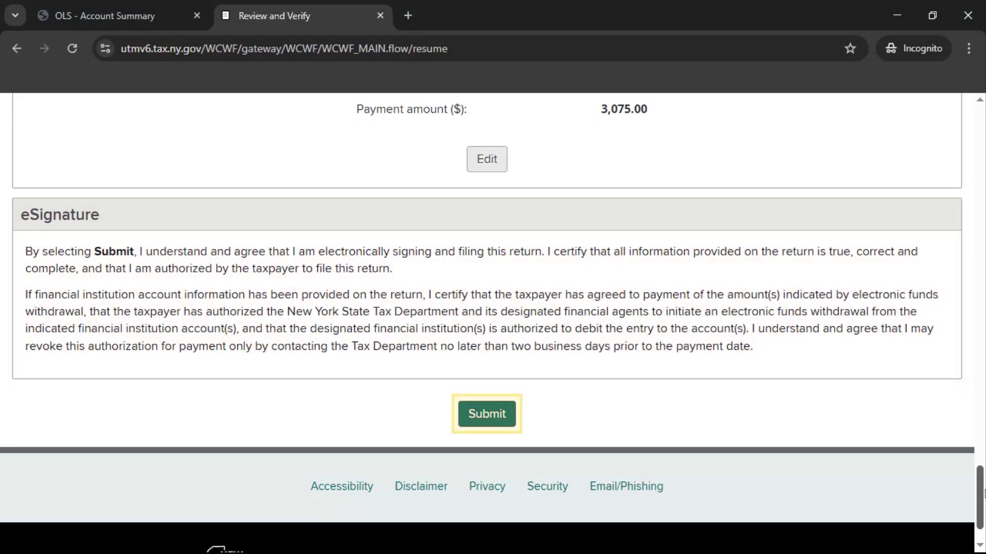
click(483, 418)
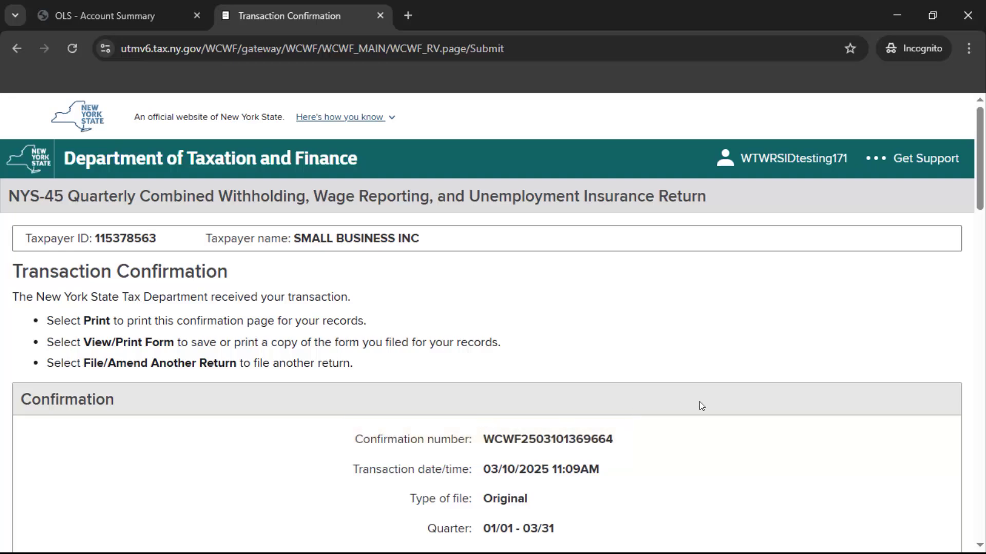
drag(979, 190, 980, 521)
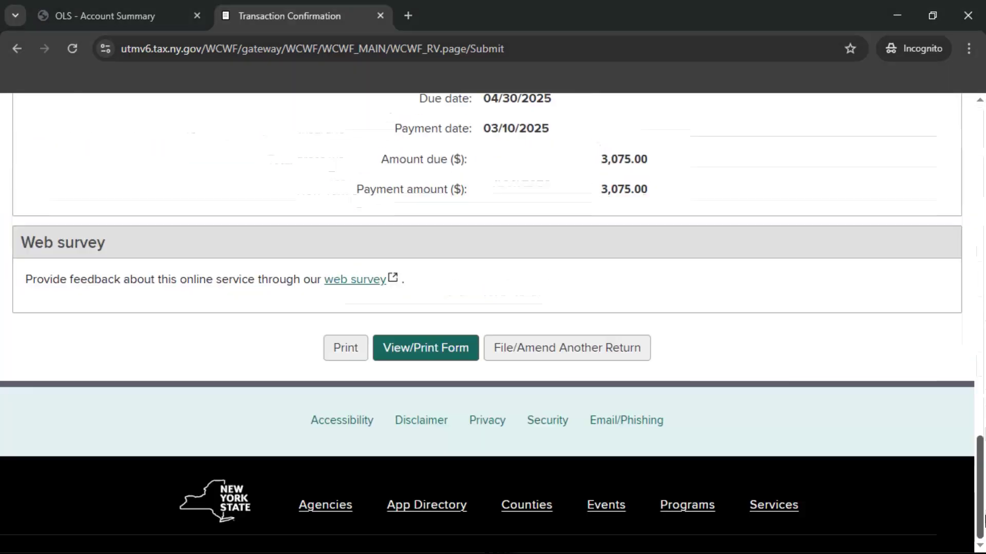